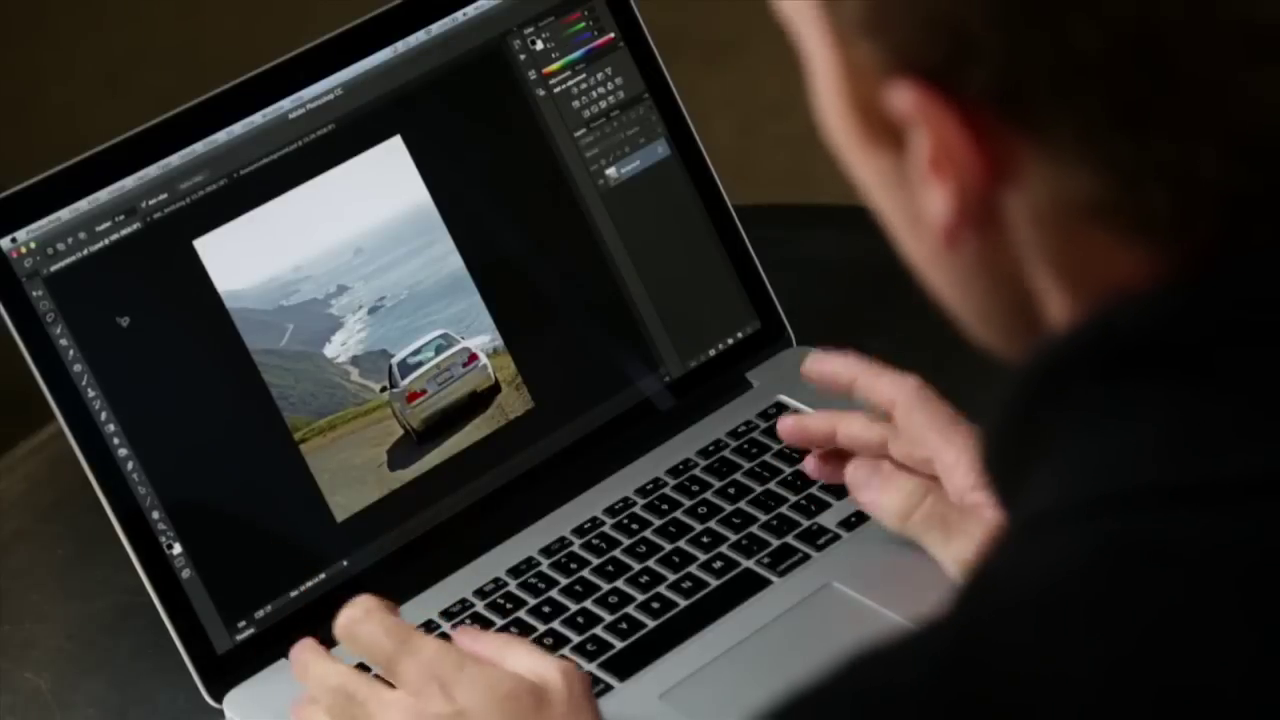
Zoom in twice on the car's rear and pan so the license plate is centred
{"action": "key", "text": "z"}
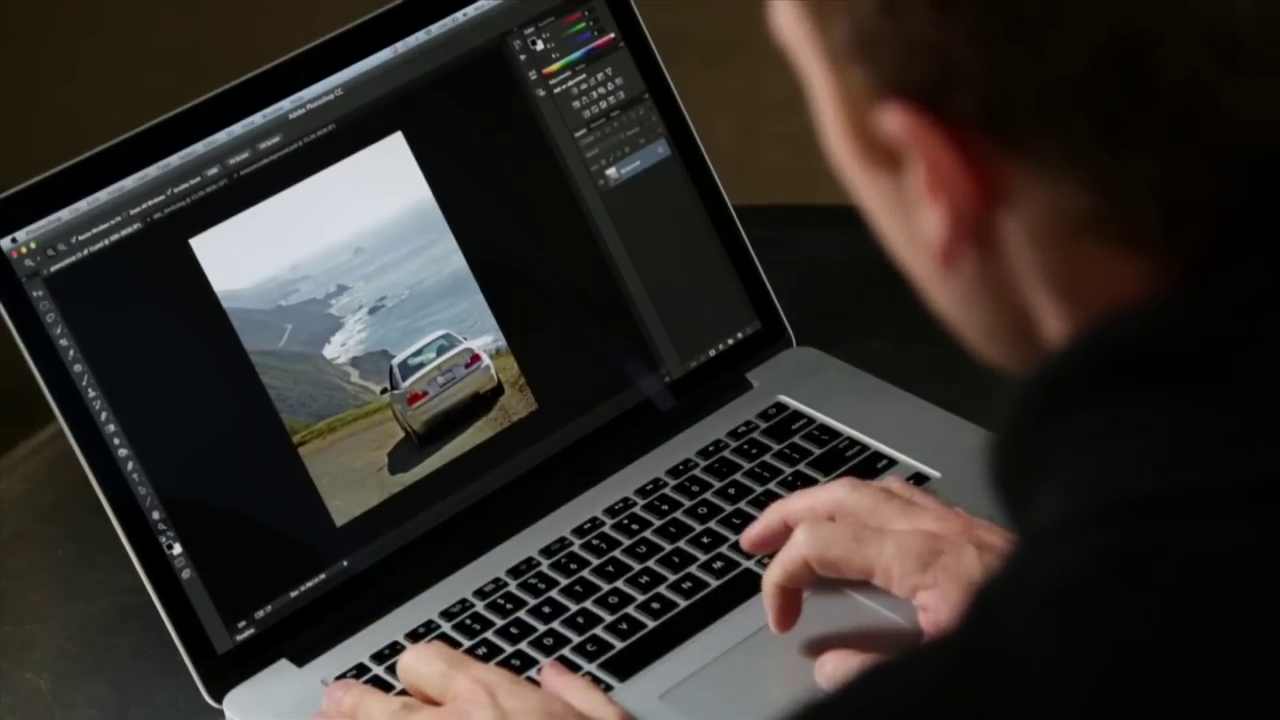
{"action": "left_click", "coordinate": [415, 396]}
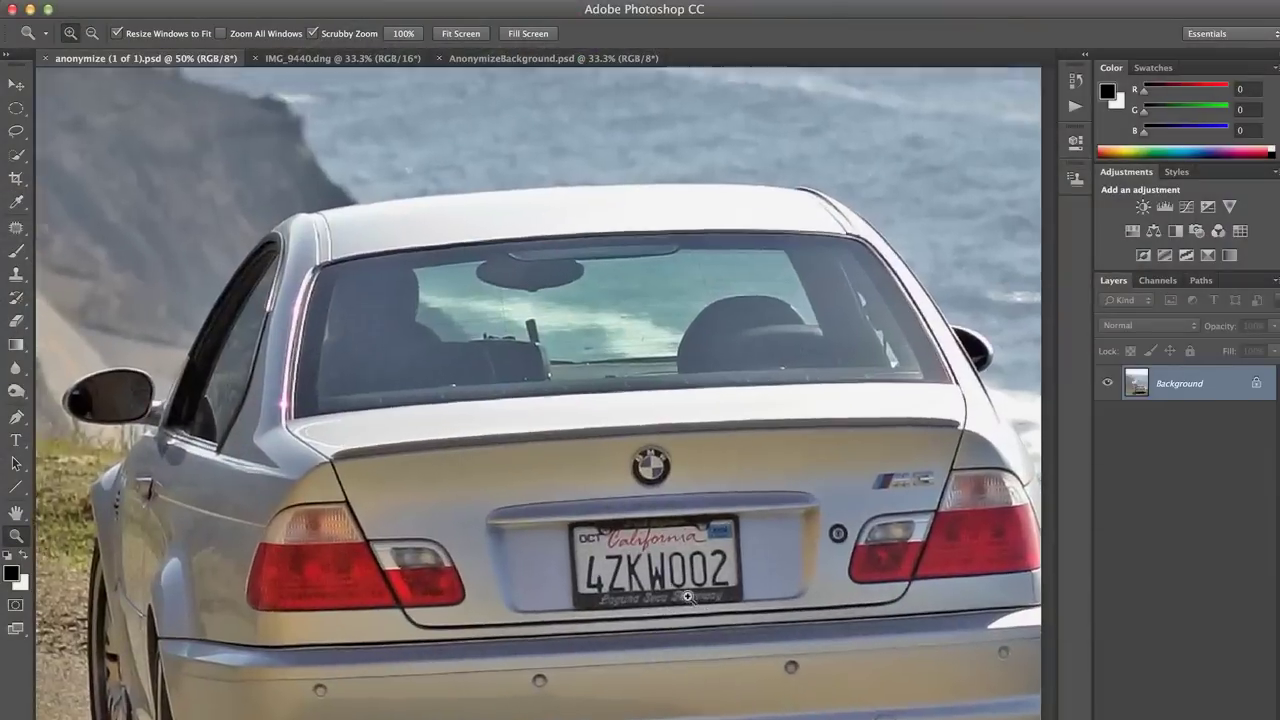
{"action": "left_click", "coordinate": [628, 612]}
{"action": "left_click_drag", "start_coordinate": [628, 612], "coordinate": [666, 476]}
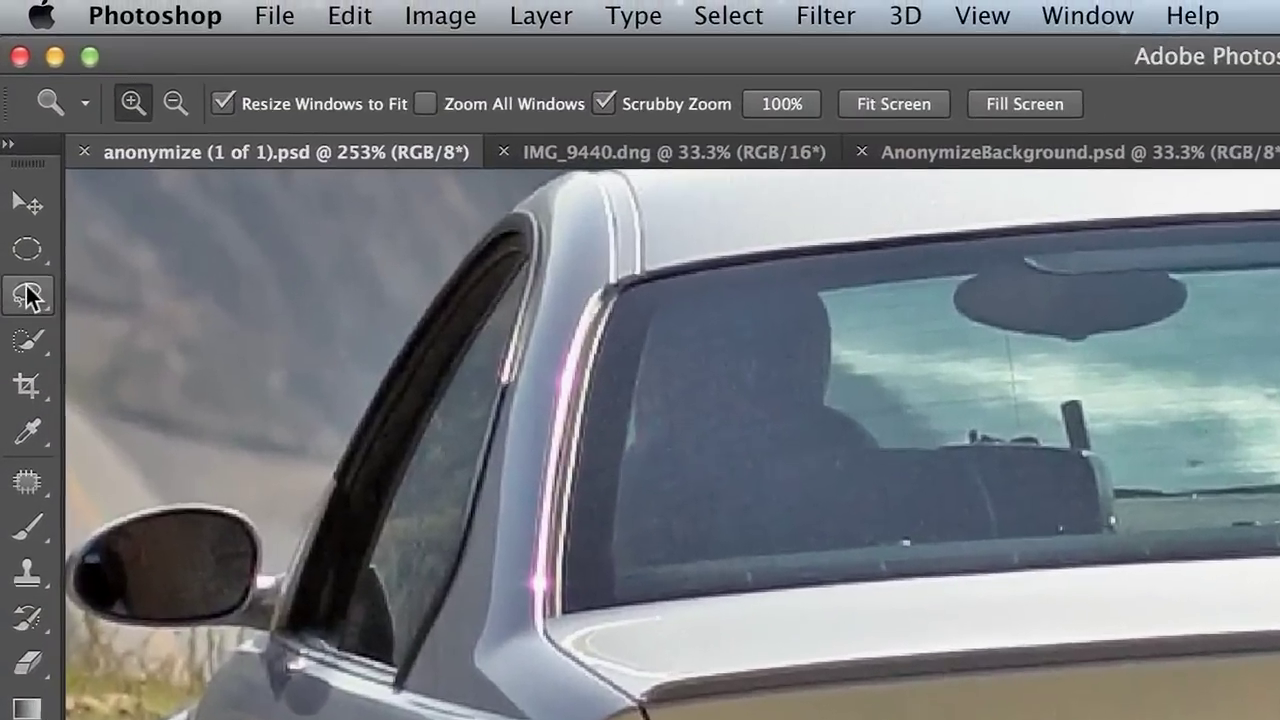
Trace the license plate with the Lasso and feather the selection by 3 pixels
{"action": "left_click", "coordinate": [16, 131]}
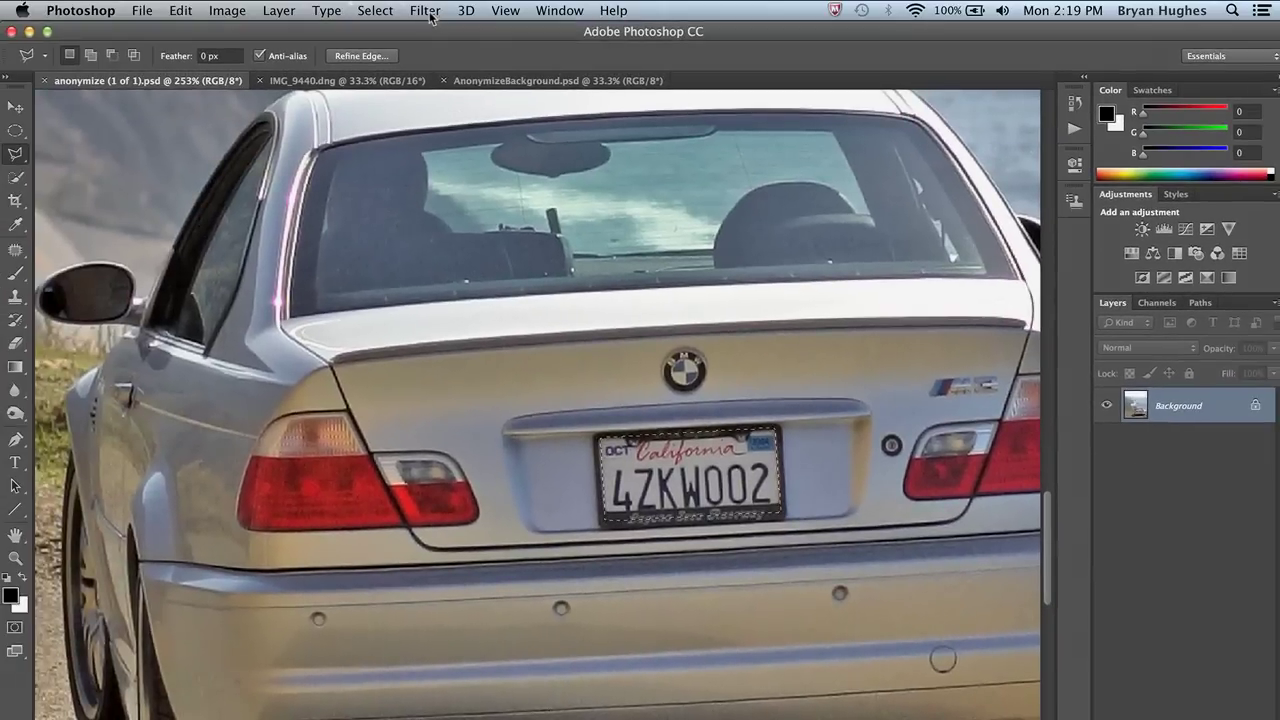
{"action": "left_click", "coordinate": [430, 12]}
{"action": "mouse_move", "coordinate": [380, 10]}
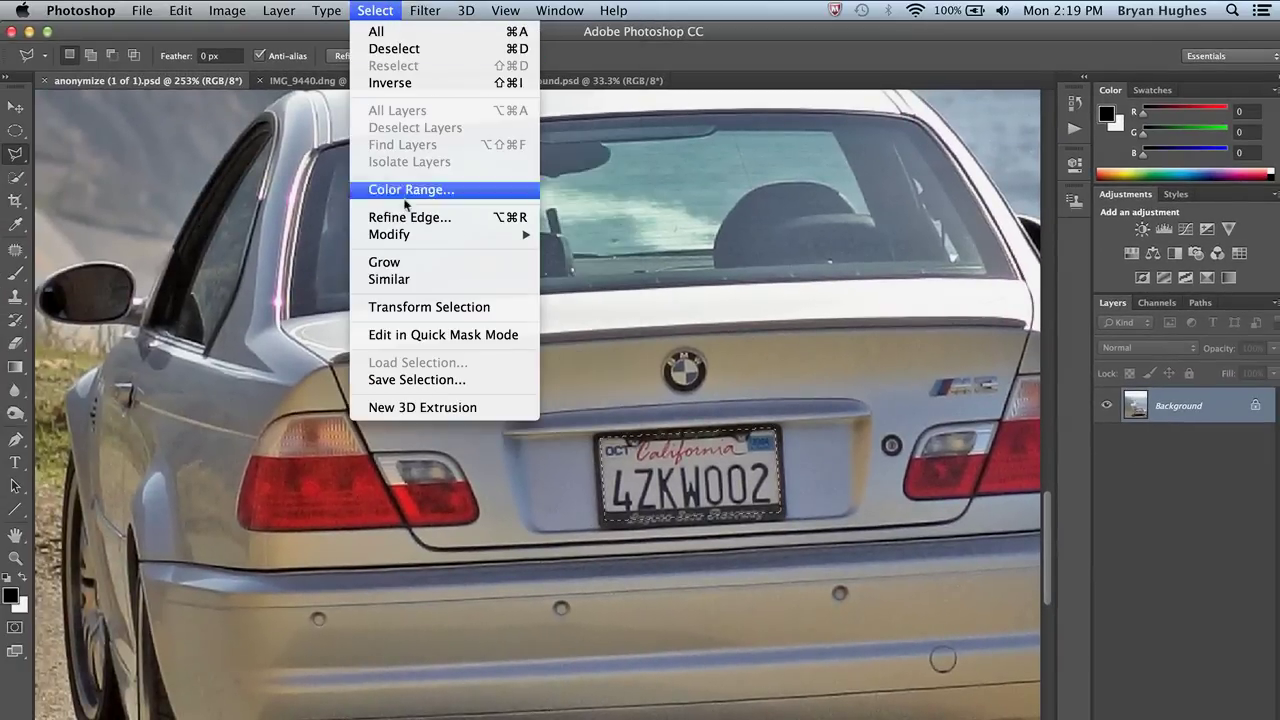
{"action": "mouse_move", "coordinate": [405, 238]}
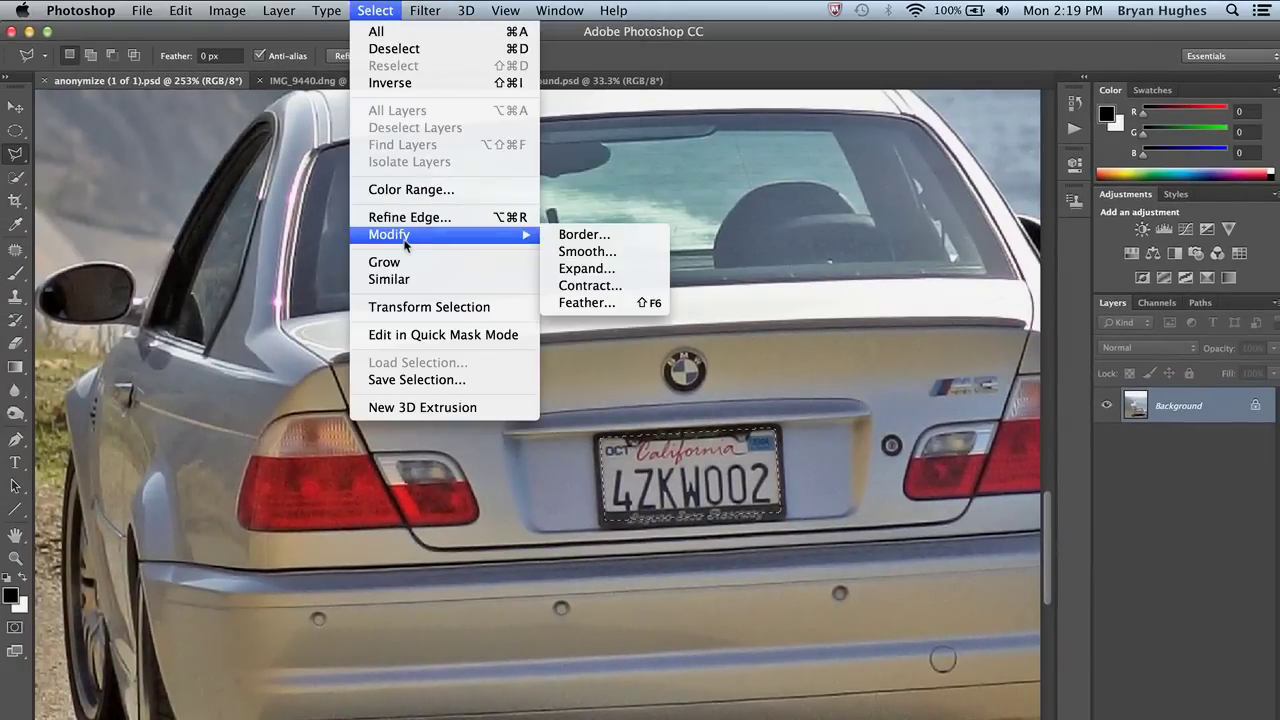
{"action": "left_click", "coordinate": [585, 303]}
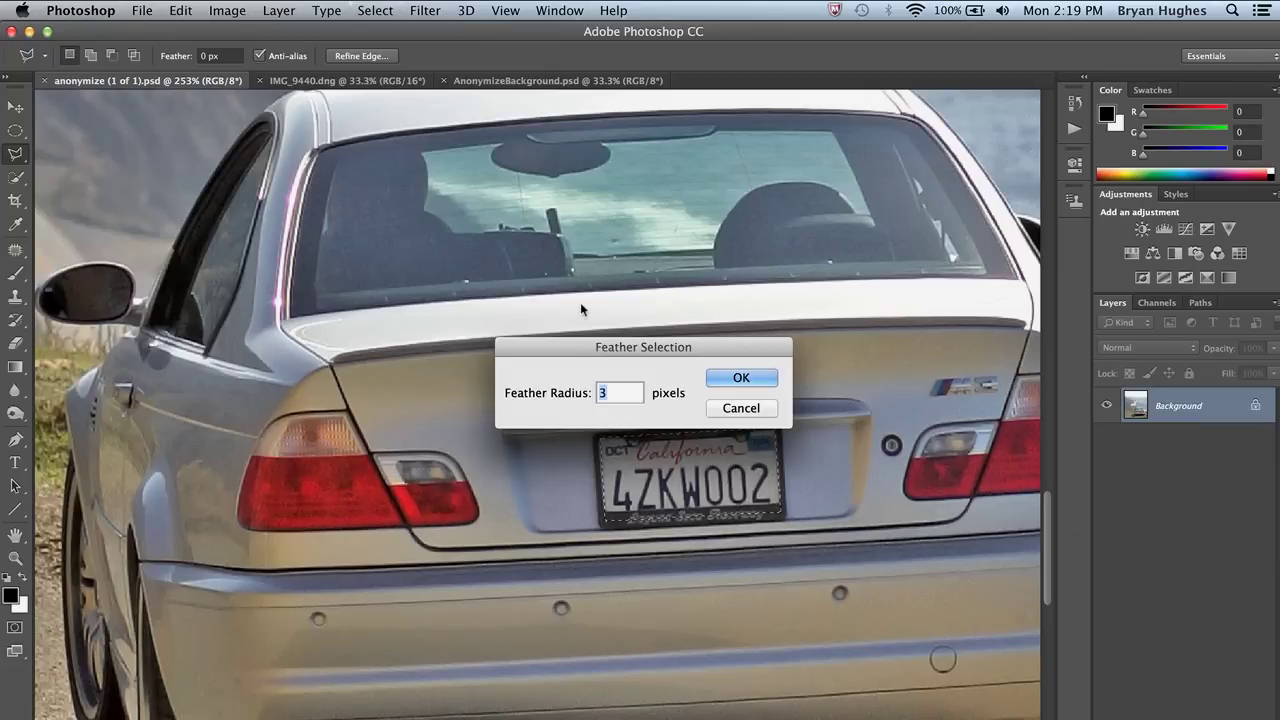
{"action": "key", "text": "Return"}
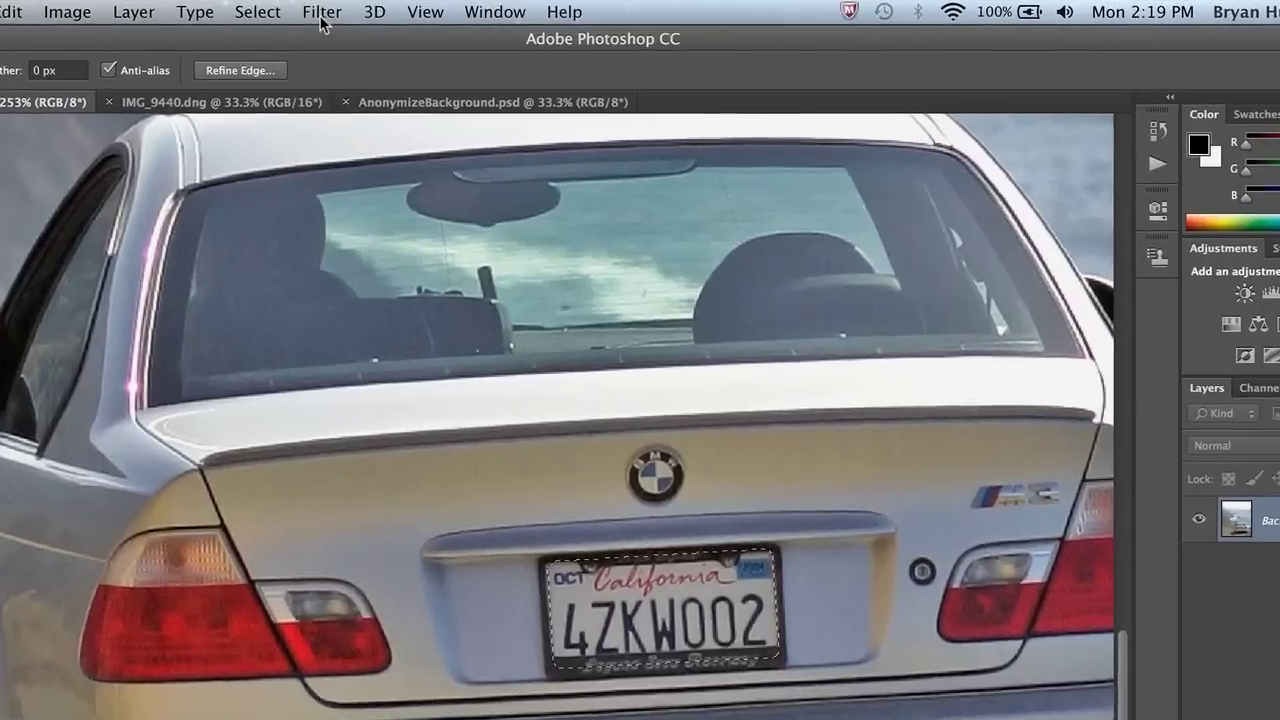
Apply a Mosaic pixelate filter with cell size 11 to the plate selection
{"action": "left_click", "coordinate": [425, 10]}
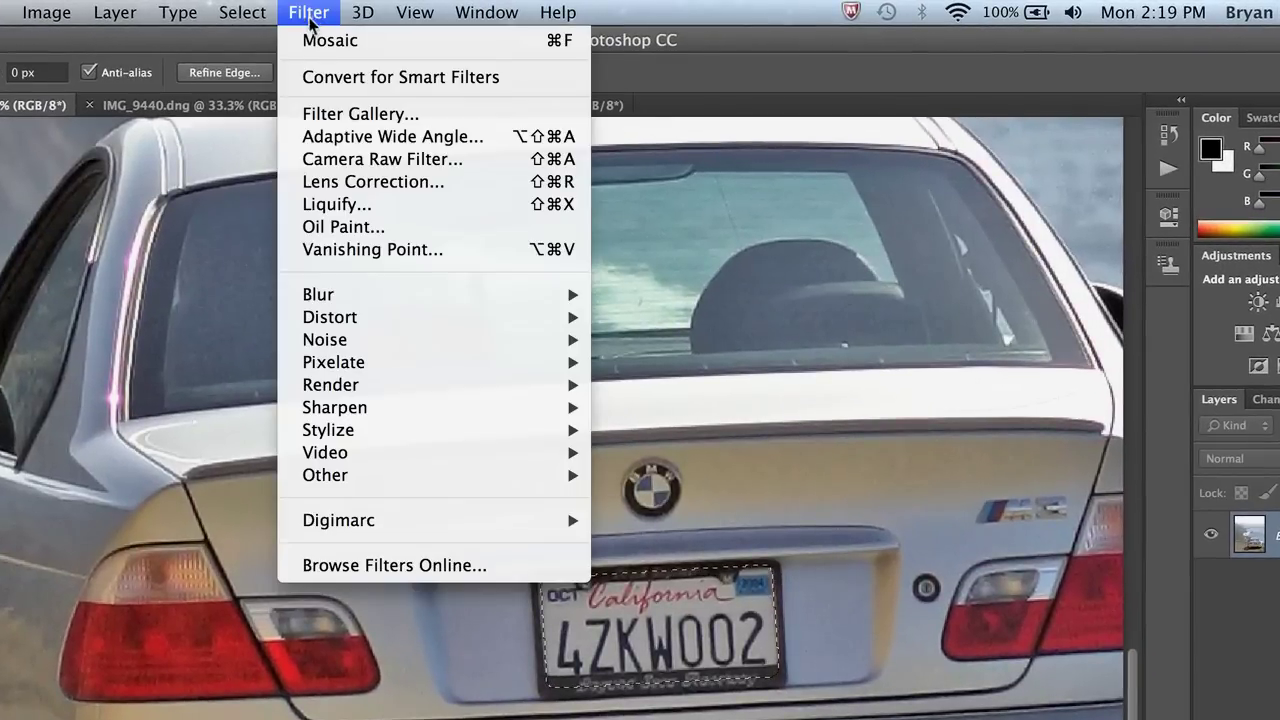
{"action": "mouse_move", "coordinate": [346, 373]}
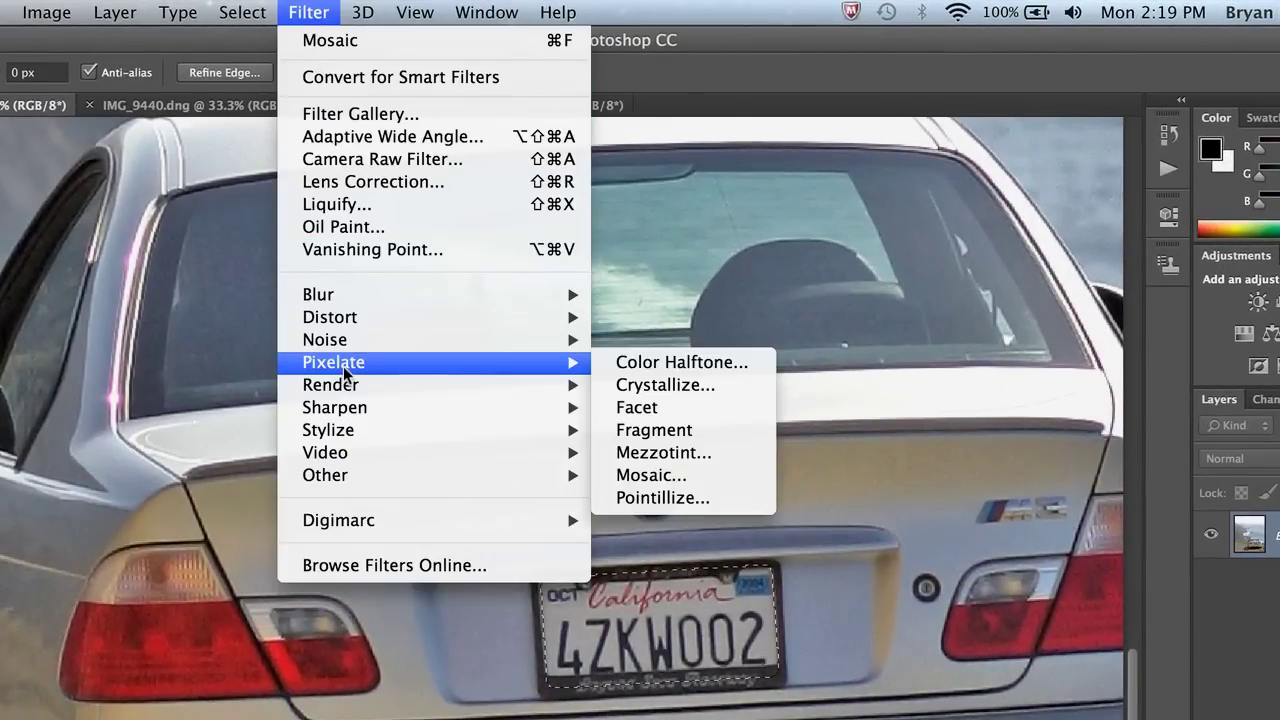
{"action": "left_click", "coordinate": [672, 474]}
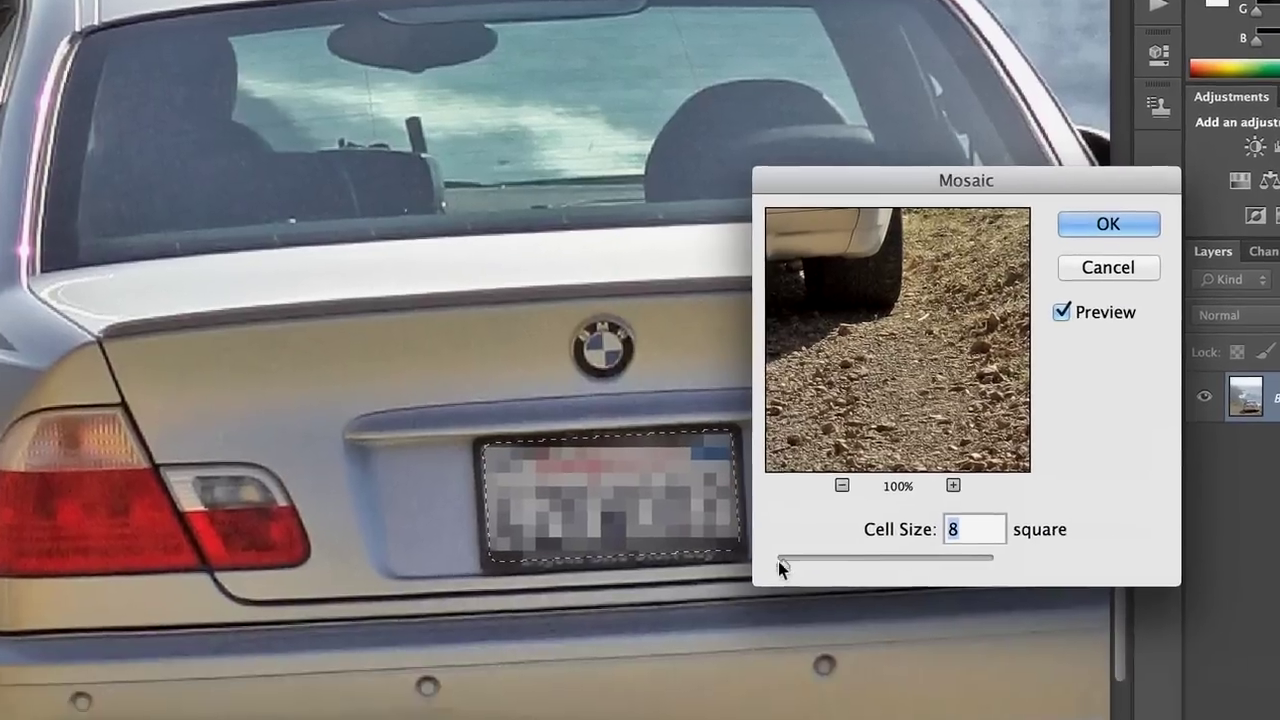
{"action": "left_click_drag", "start_coordinate": [820, 690], "coordinate": [822, 692]}
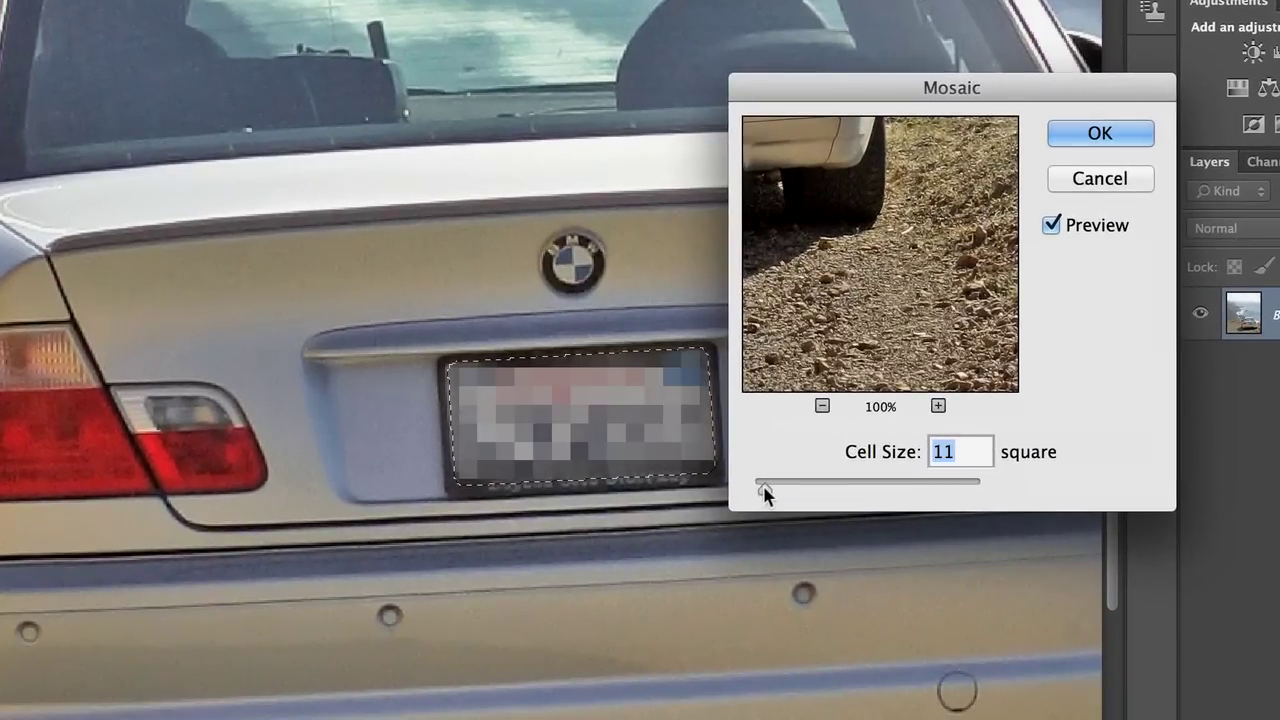
{"action": "left_click", "coordinate": [1103, 136]}
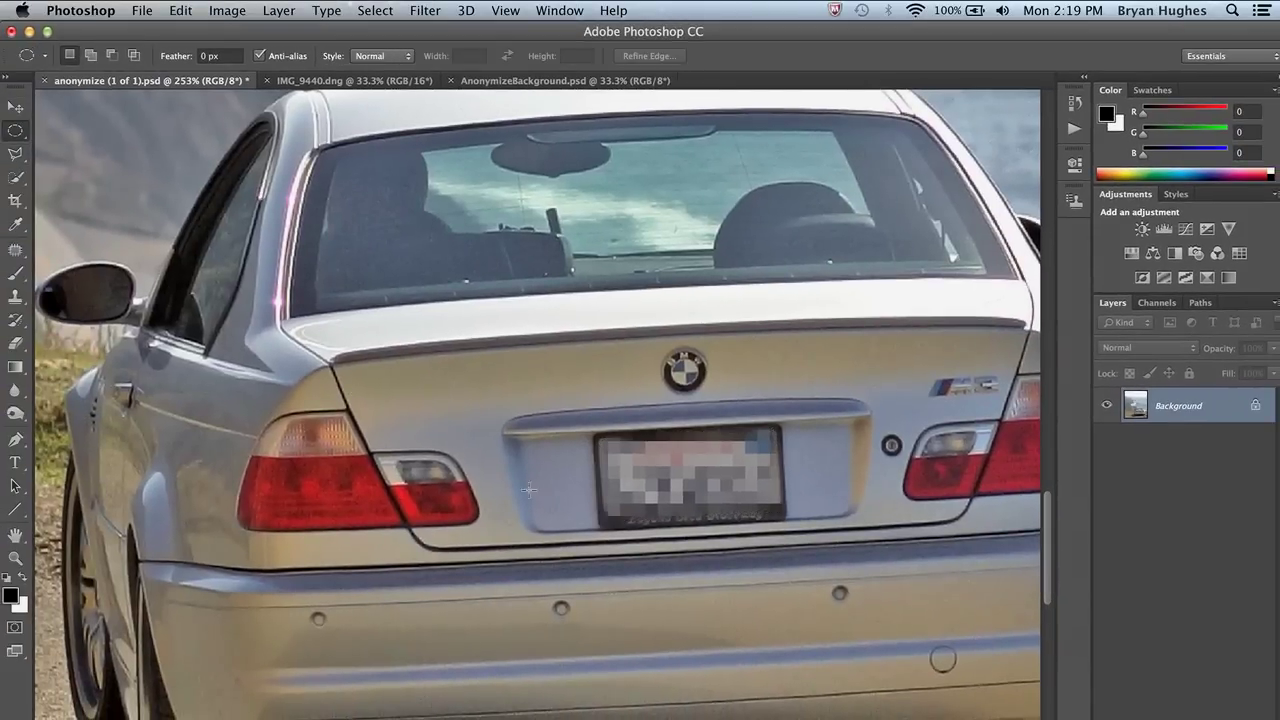
Magnify the pixelated plate to 400% and pick the Blur tool
{"action": "key", "text": "super+equal"}
{"action": "key", "text": "super+equal"}
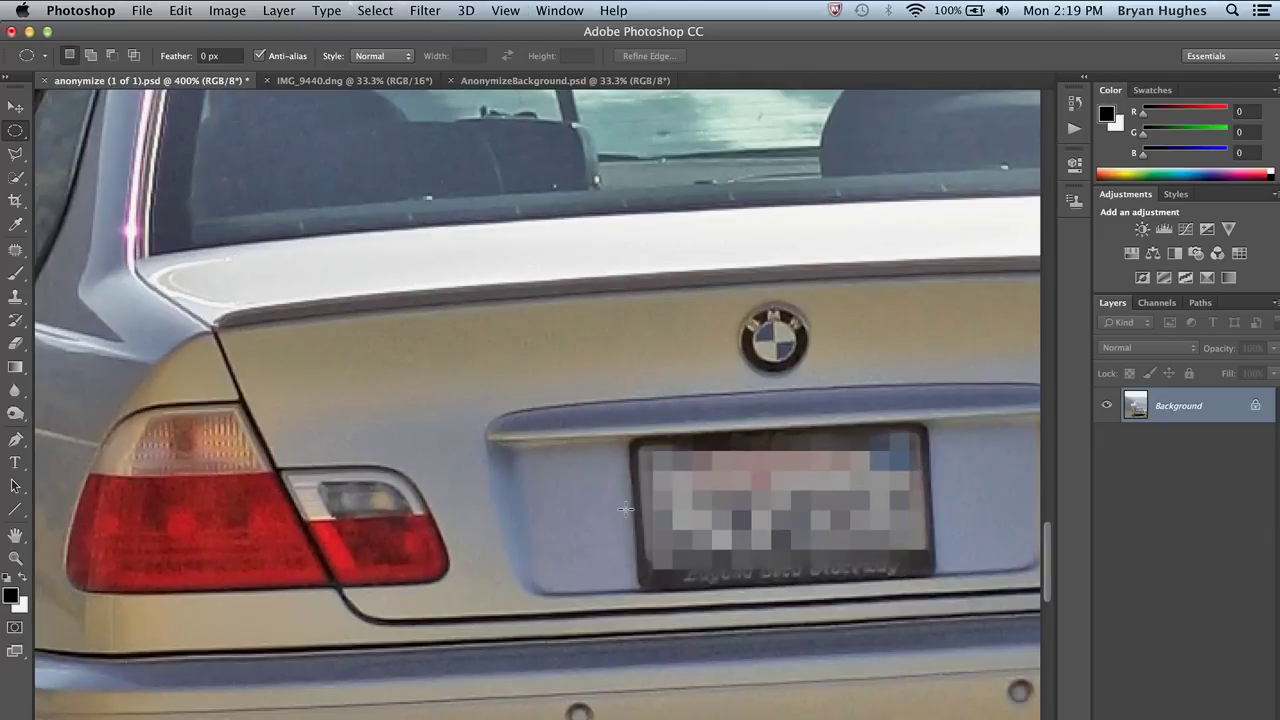
{"action": "left_click", "coordinate": [16, 391]}
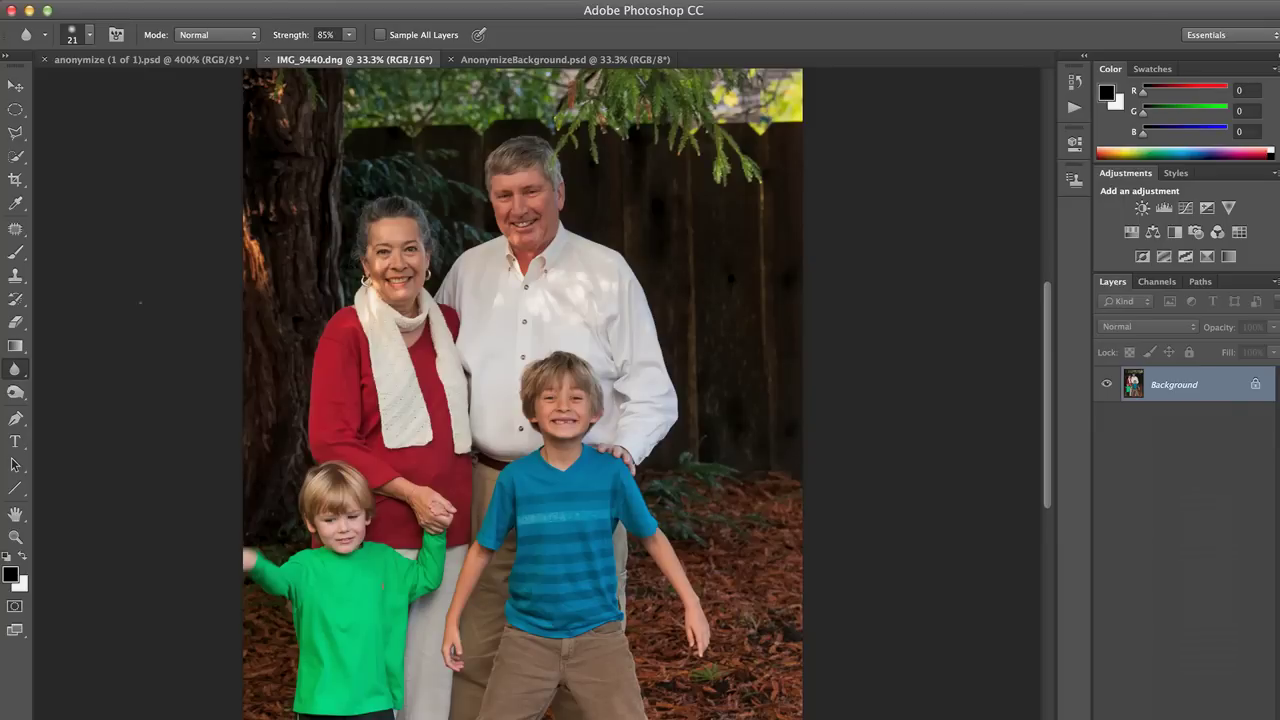
Draw elliptical marquees around both children's heads and feather them by 3 pixels
{"action": "left_click", "coordinate": [18, 110]}
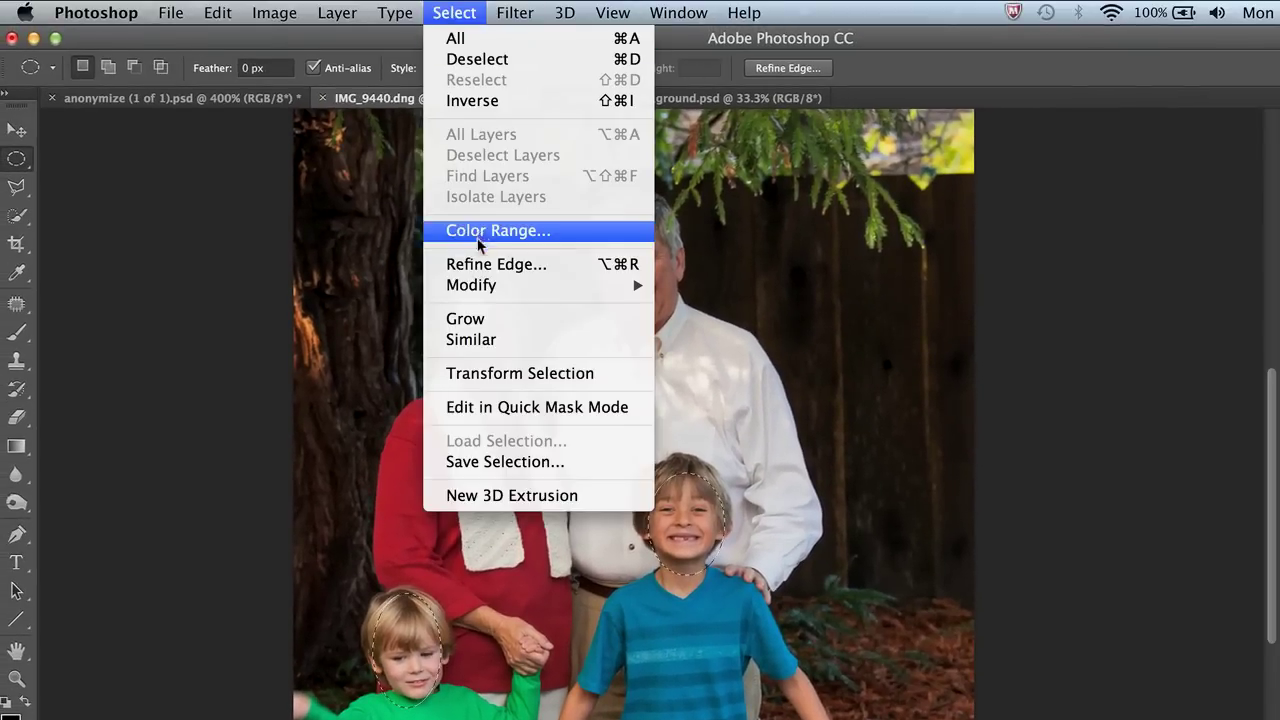
{"action": "mouse_move", "coordinate": [481, 290]}
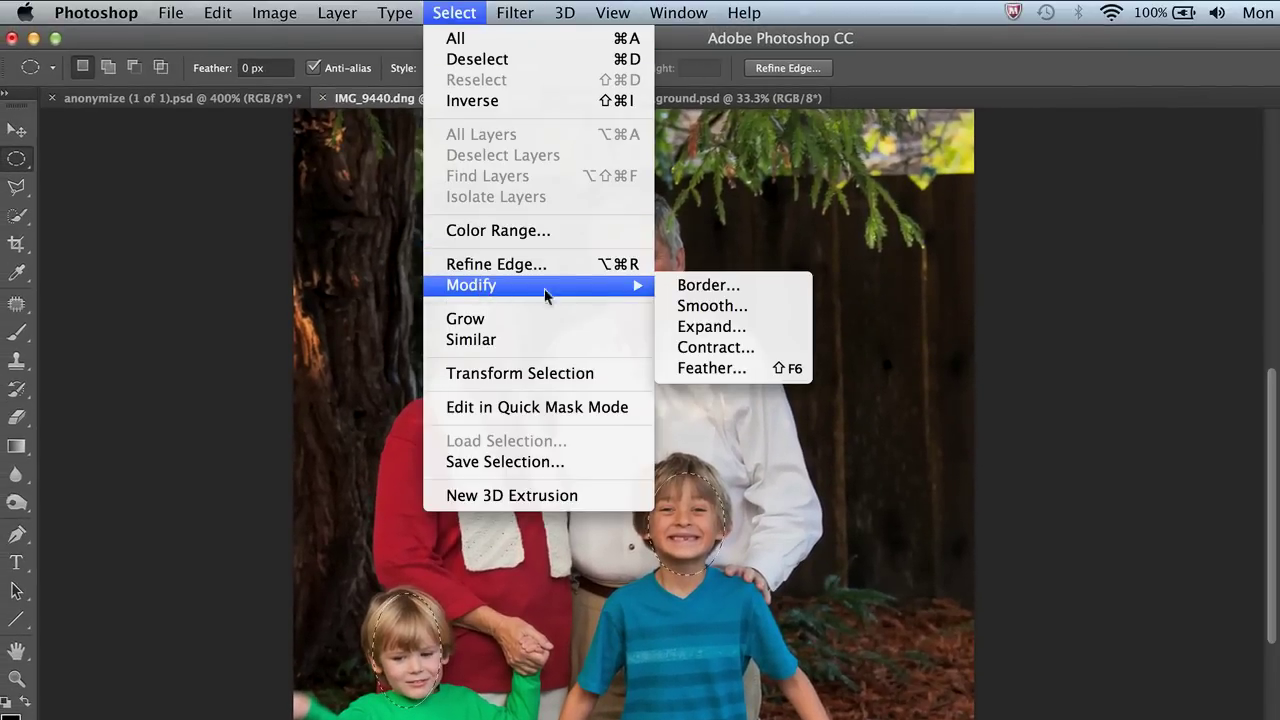
{"action": "left_click", "coordinate": [706, 366]}
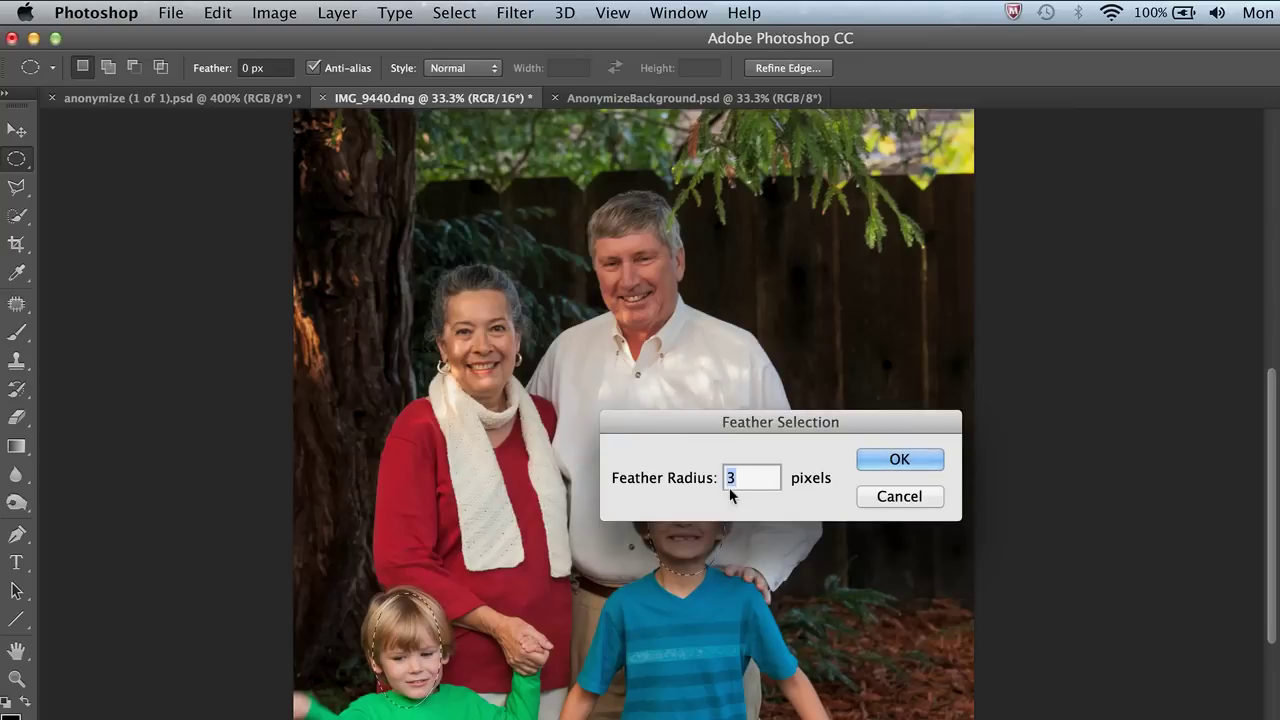
{"action": "key", "text": "Return"}
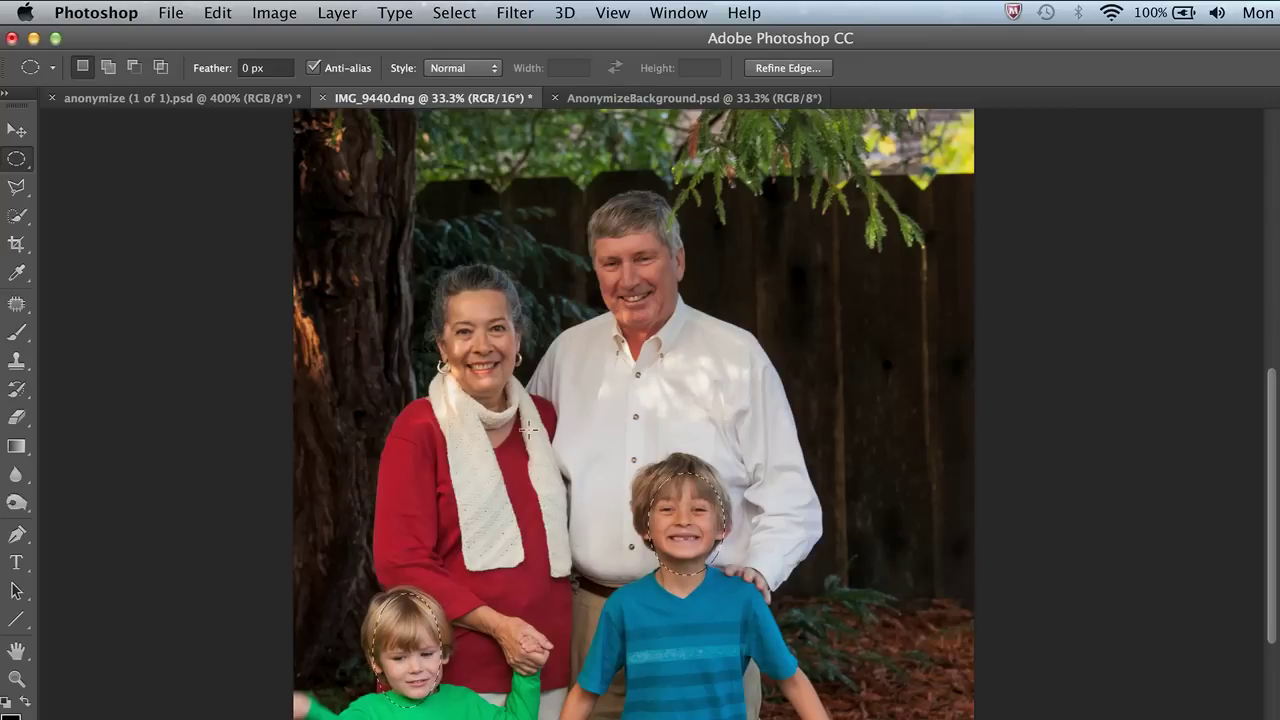
{"action": "left_click", "coordinate": [515, 18]}
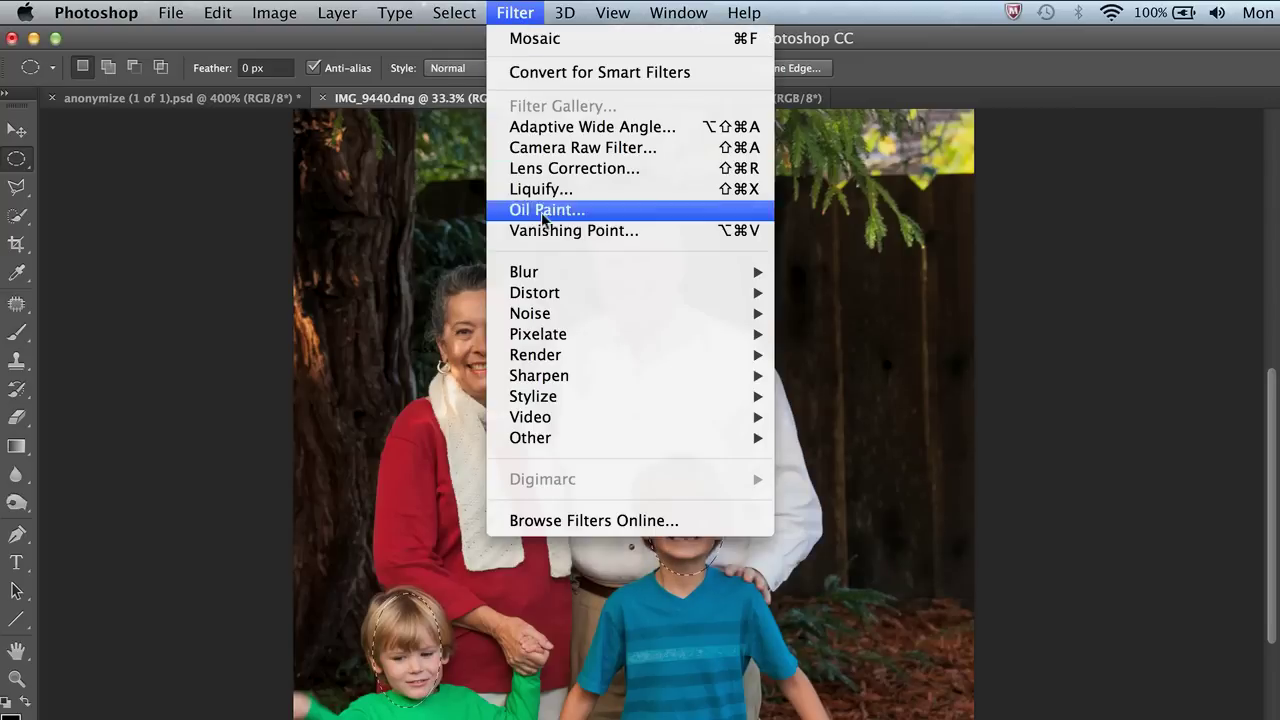
Open Lens Blur, enlarge its preview, and set the iris radius to 65
{"action": "mouse_move", "coordinate": [542, 272]}
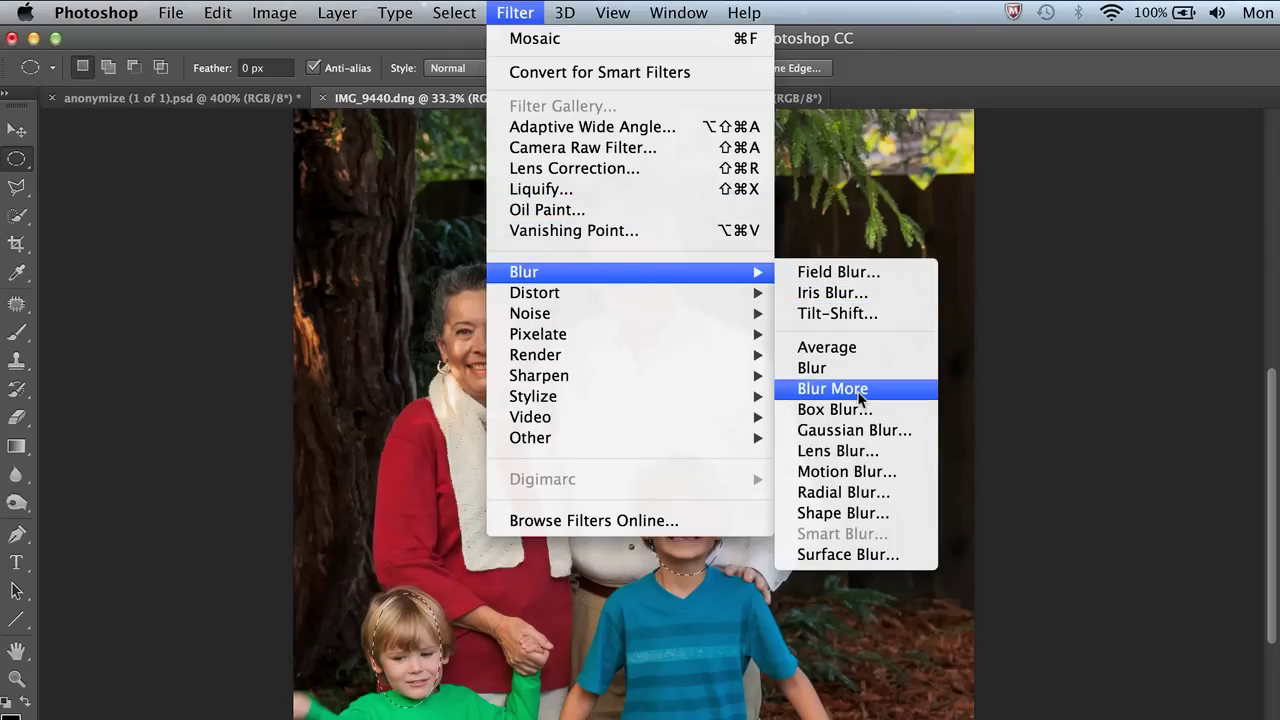
{"action": "left_click", "coordinate": [856, 451]}
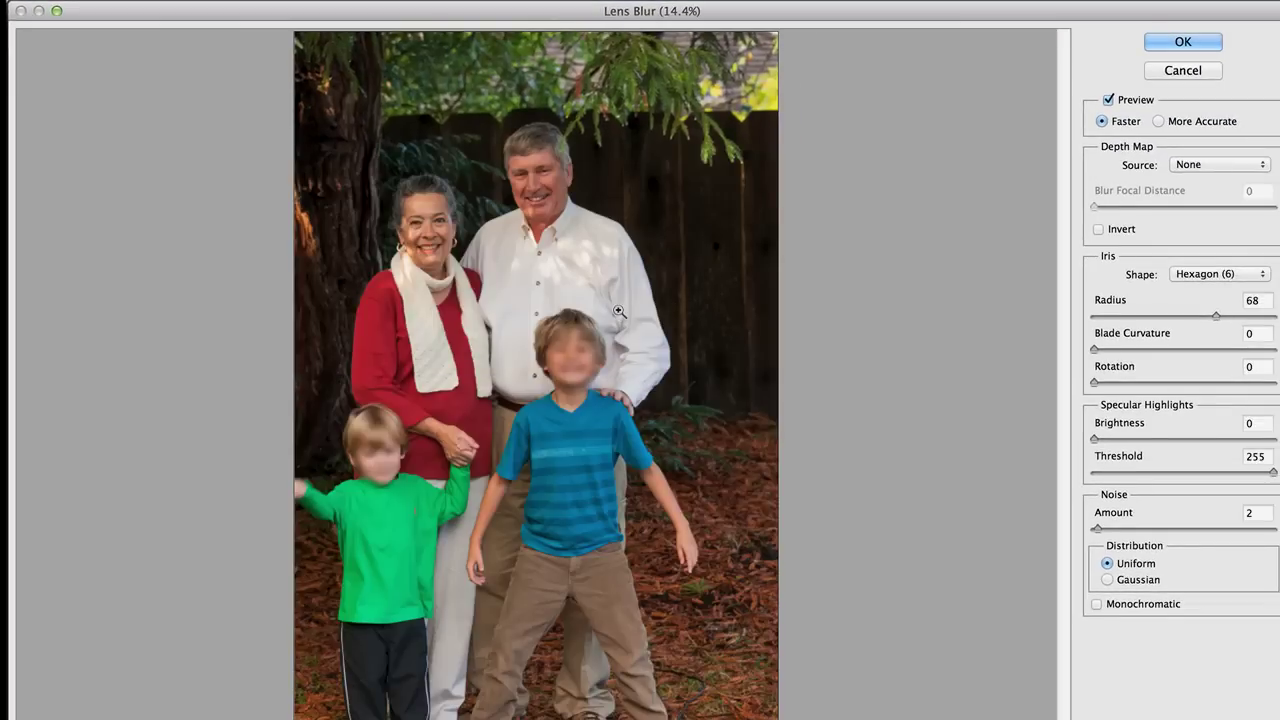
{"action": "key", "text": "super+plus"}
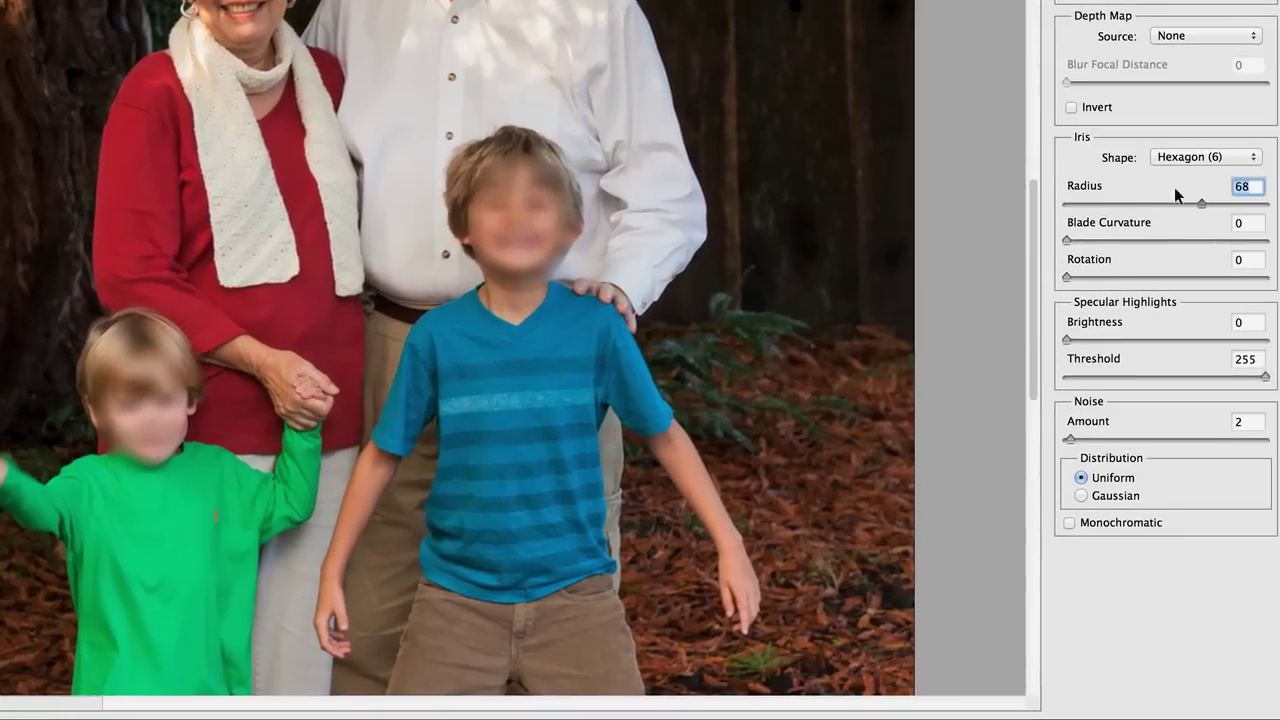
{"action": "type", "text": "15"}
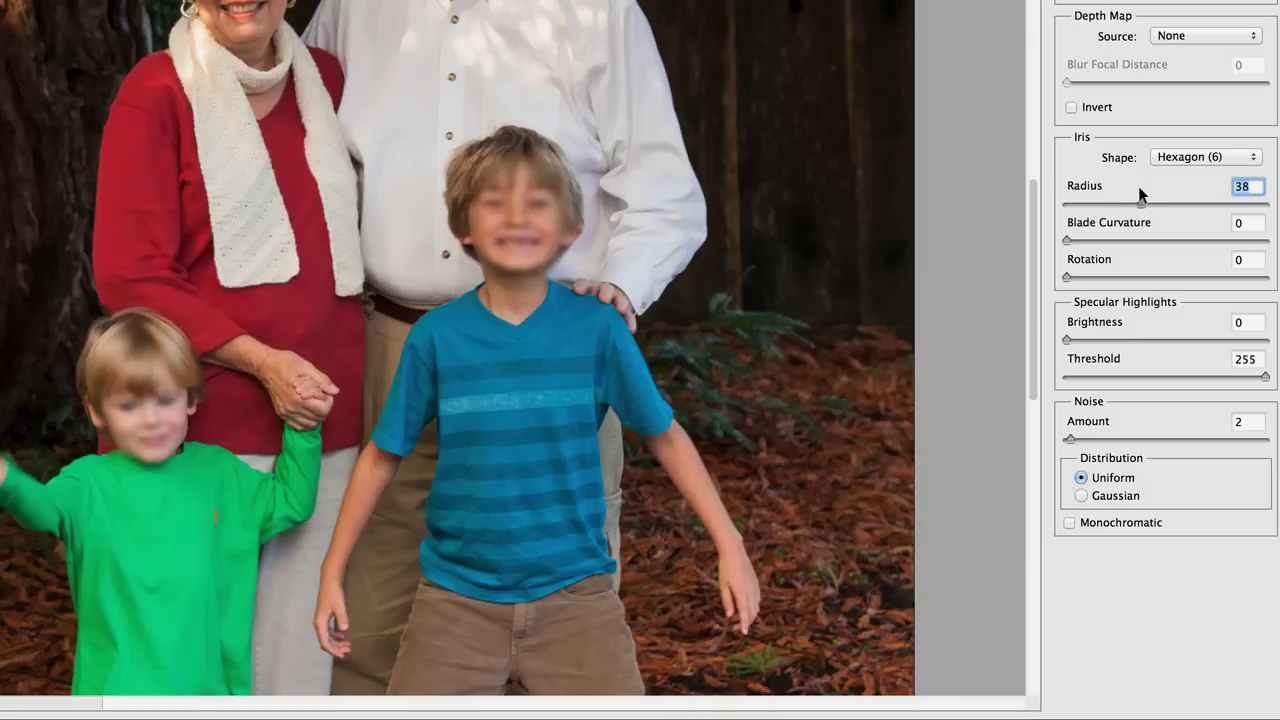
{"action": "left_click_drag", "start_coordinate": [1139, 187], "coordinate": [1154, 188]}
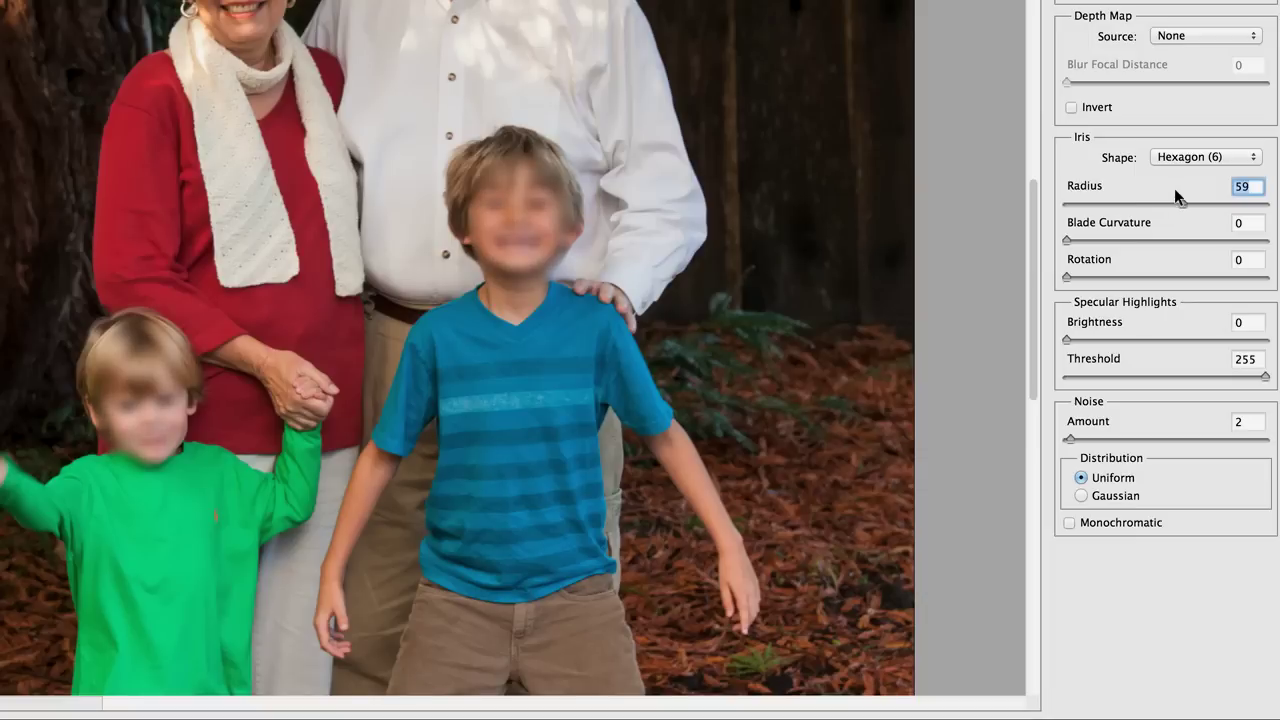
{"action": "key", "text": "Down"}
{"action": "left_click_drag", "start_coordinate": [1174, 189], "coordinate": [1188, 189]}
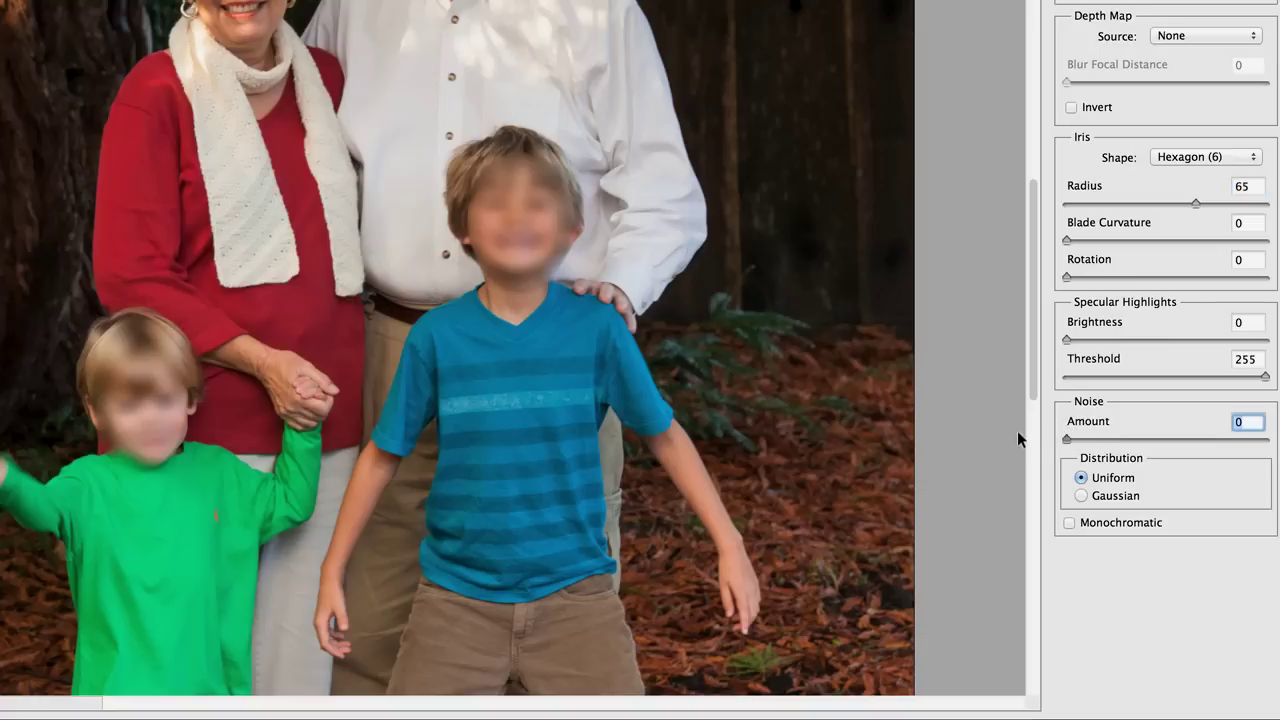
Zoom the preview onto a boy's face, set noise amount 3, and apply the Lens Blur
{"action": "left_click", "coordinate": [676, 276], "text": "ctrl"}
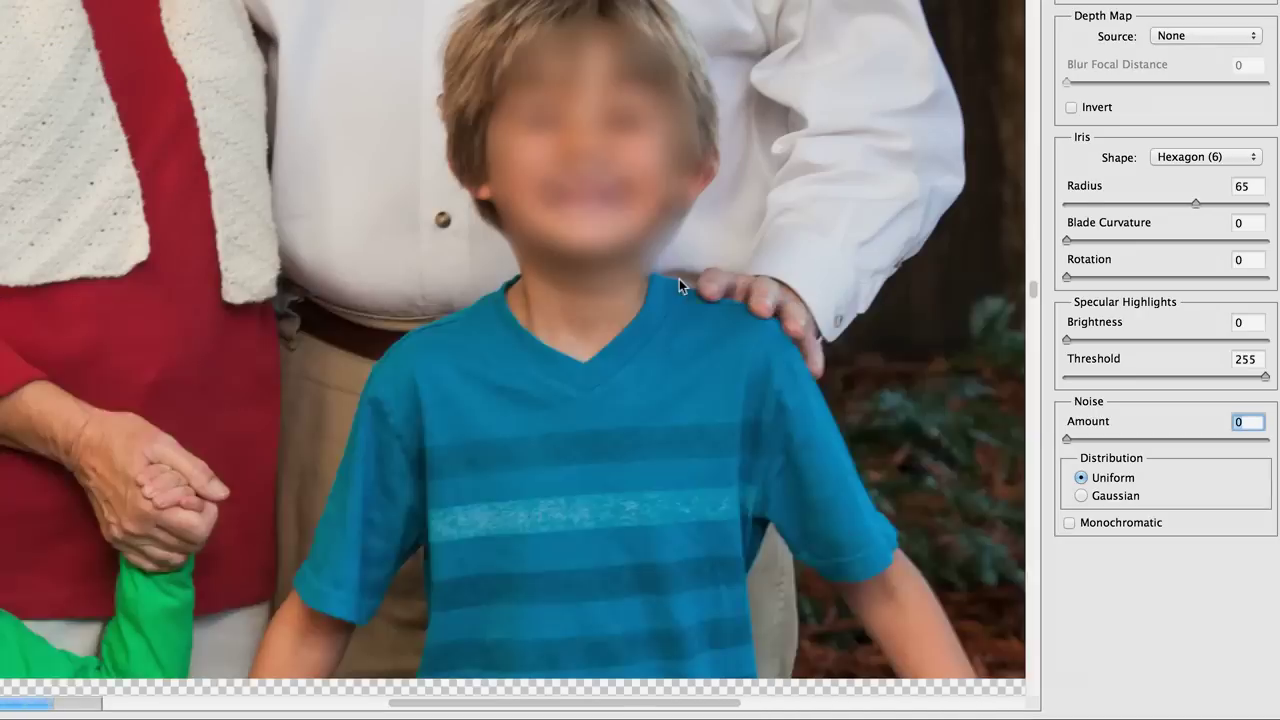
{"action": "left_click", "coordinate": [679, 281], "text": "ctrl"}
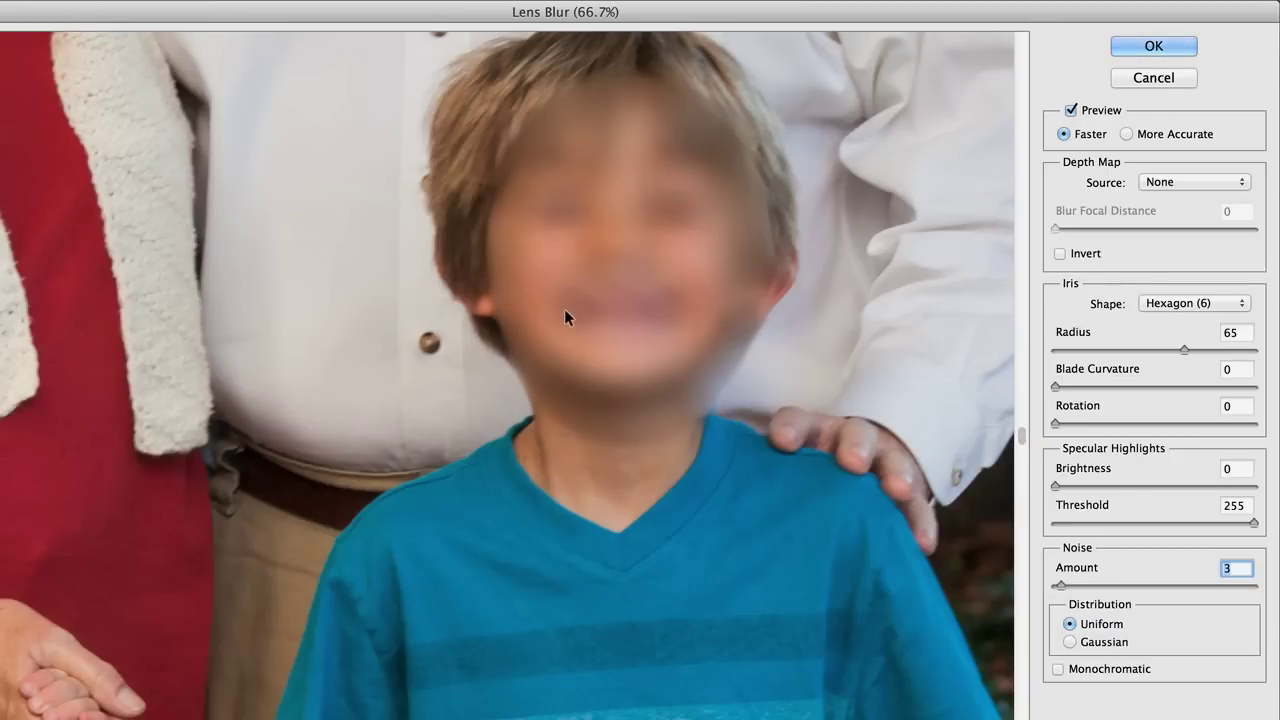
{"action": "left_click", "coordinate": [1150, 45]}
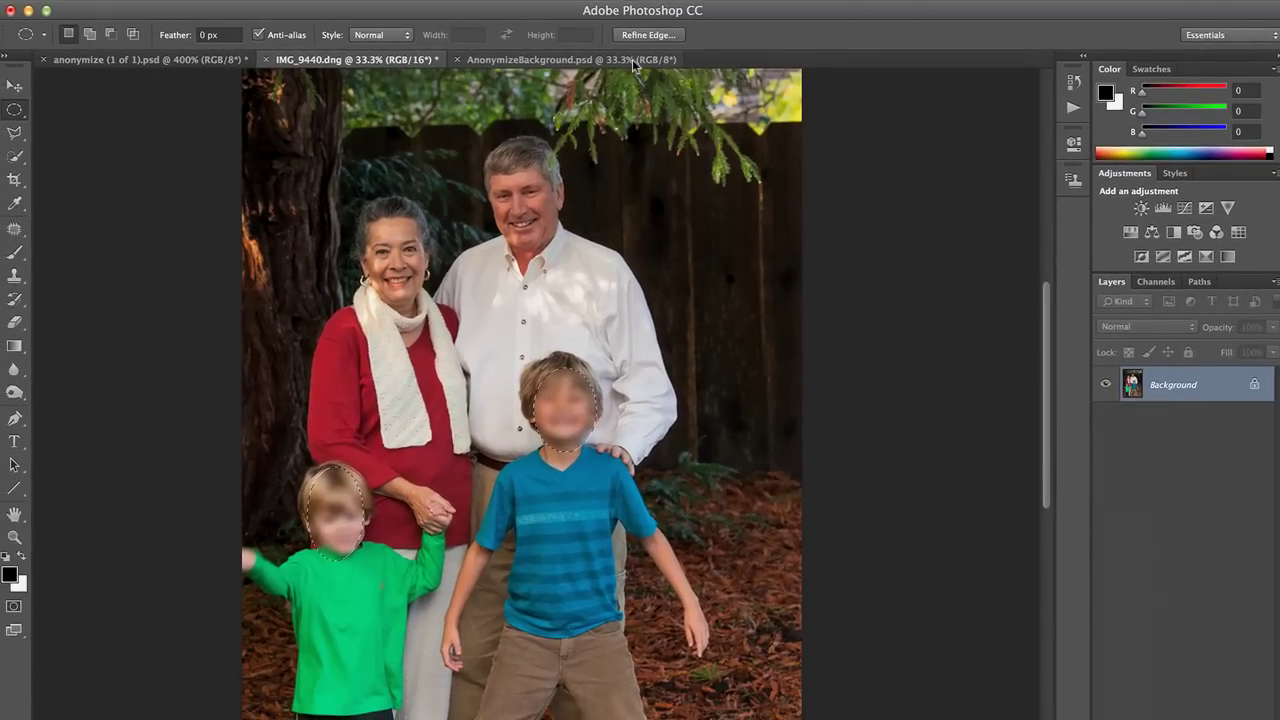
Switch to AnonymizeBackground.psd, inspect its background up close, then zoom out to the whole photo
{"action": "left_click", "coordinate": [633, 62]}
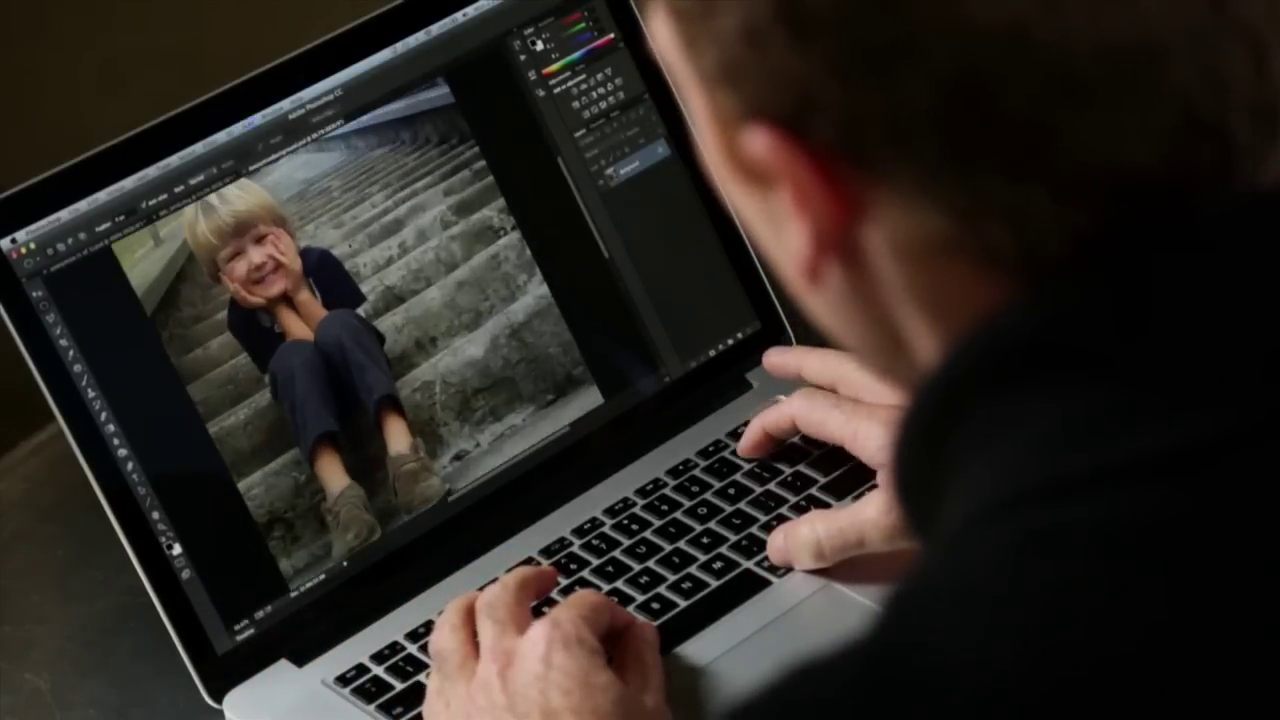
{"action": "scroll", "coordinate": [350, 330], "scroll_direction": "up", "scroll_amount": 5}
{"action": "scroll", "coordinate": [380, 283], "scroll_direction": "up", "scroll_amount": 8}
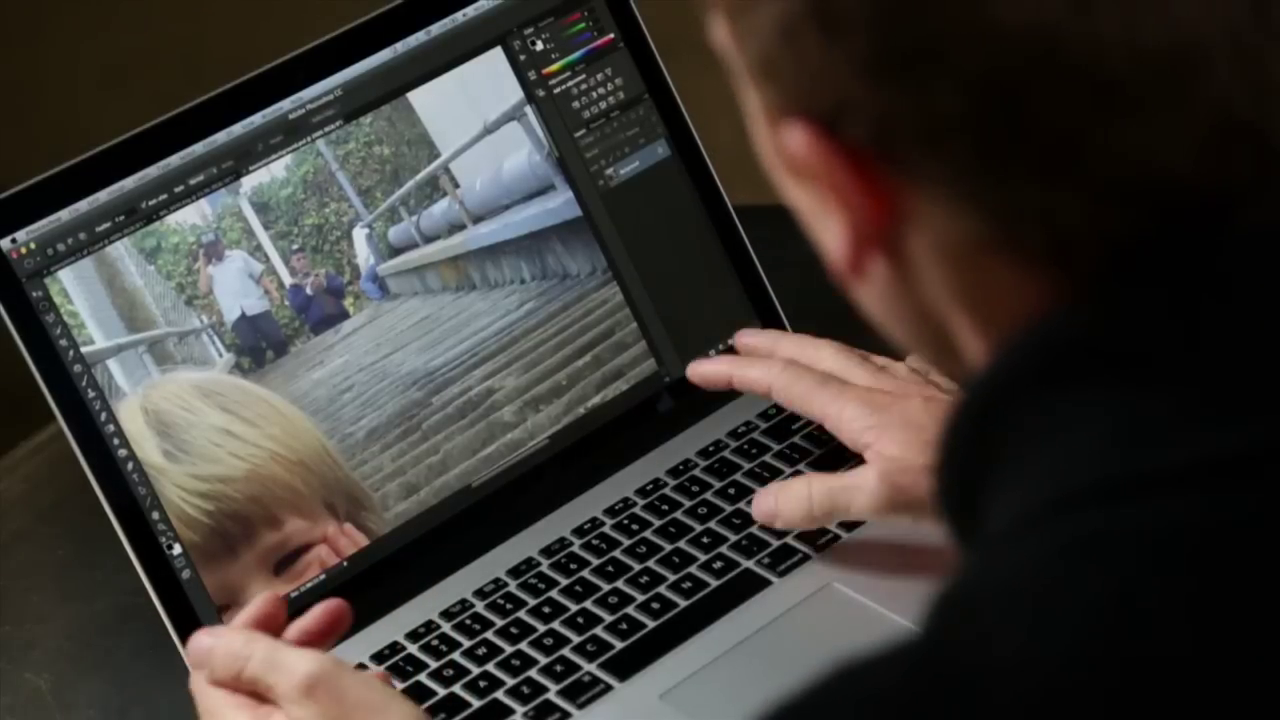
{"action": "key", "text": "super+0"}
{"action": "key", "text": "super+minus"}
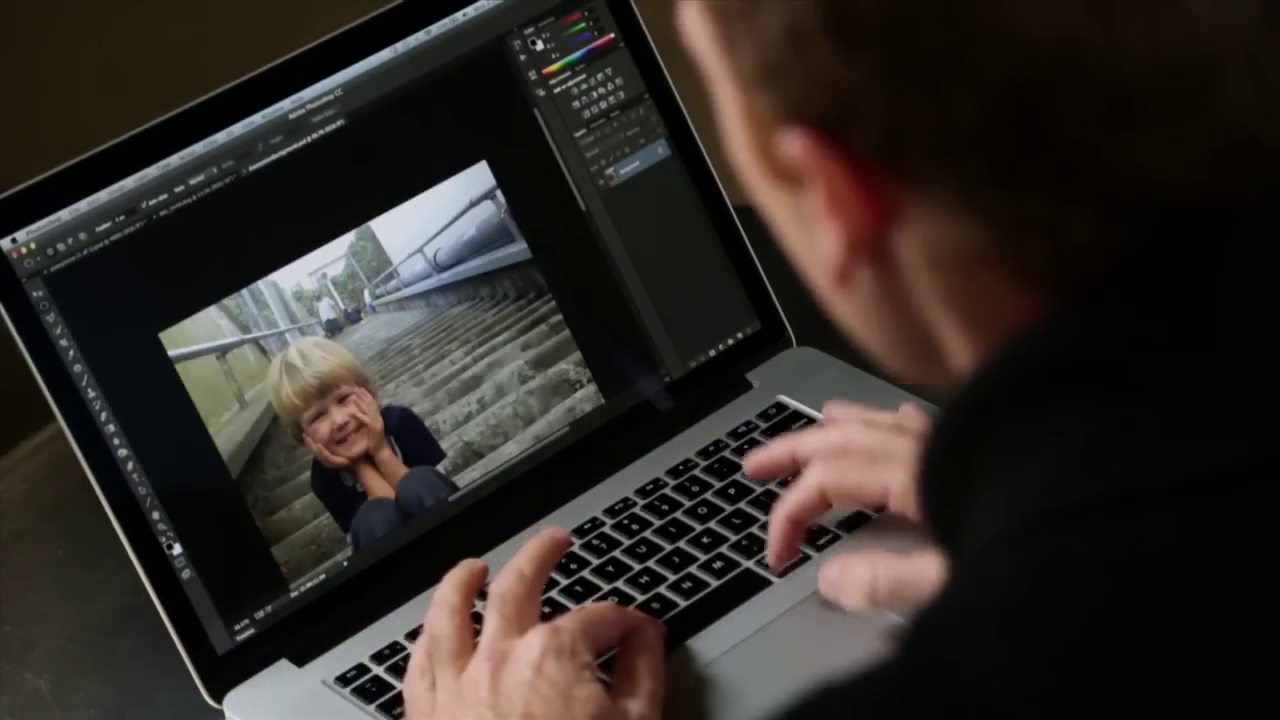